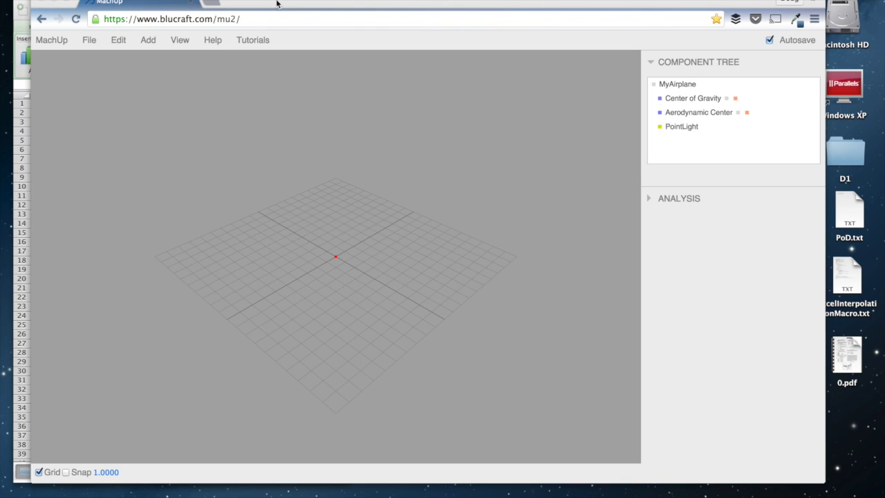
Move the MachUp browser aside and bring the Excel drag-coefficient sheet to the front.
{"action": "left_click_drag", "start_coordinate": [275, 1], "coordinate": [326, 2]}
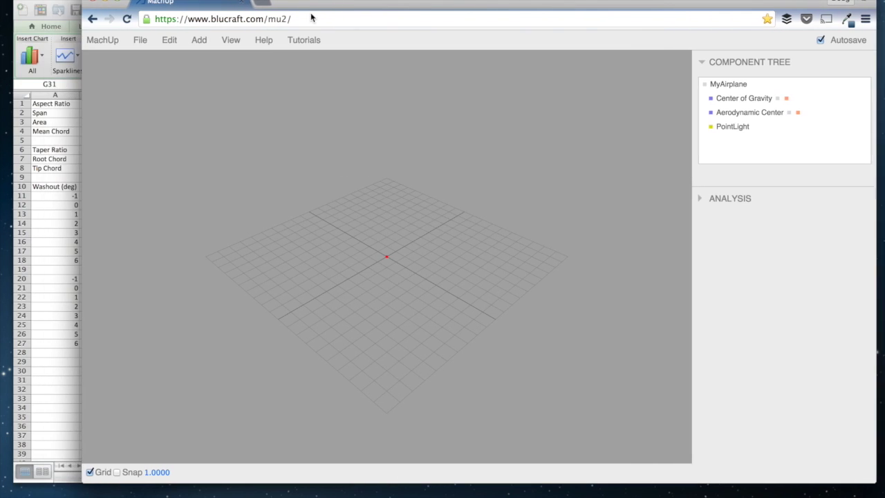
{"action": "left_click", "coordinate": [57, 118]}
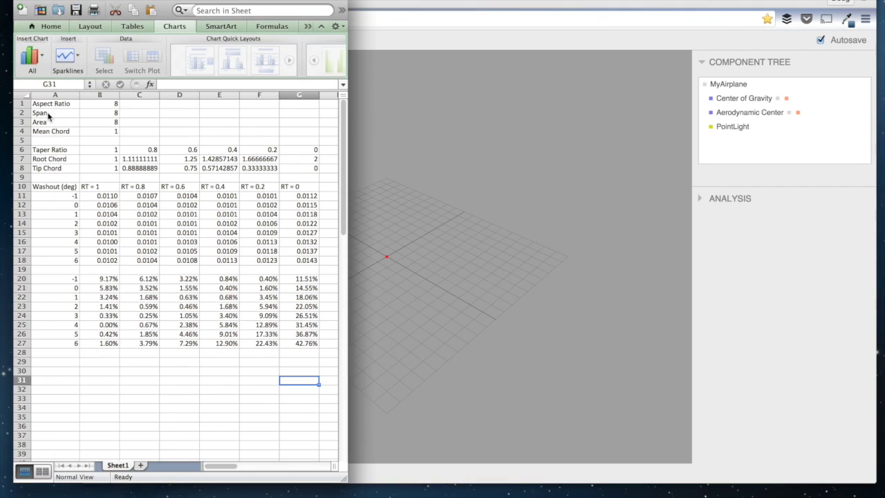
Review the aspect ratio, span, taper ratio and chord formulas in B1 through B8.
{"action": "left_click", "coordinate": [94, 105]}
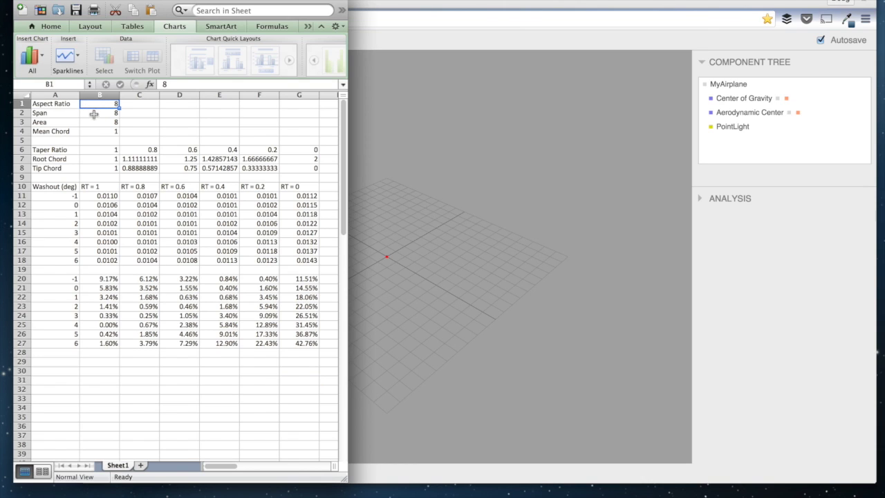
{"action": "left_click", "coordinate": [92, 113]}
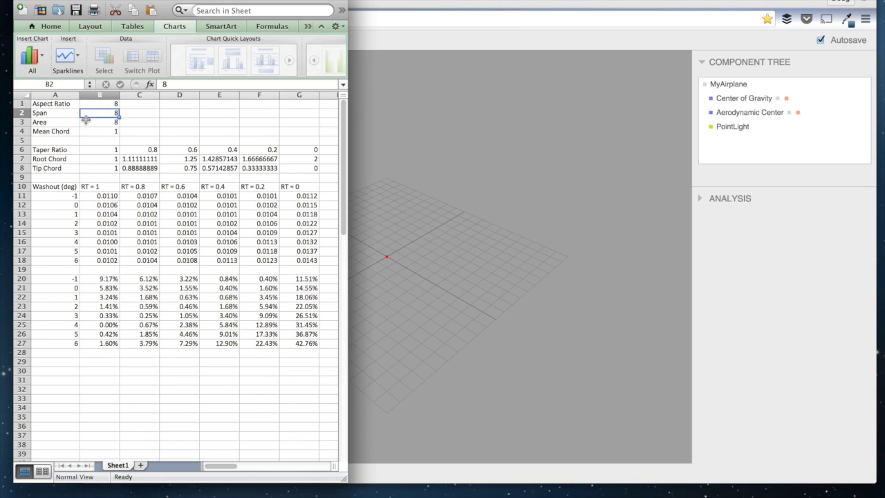
{"action": "left_click", "coordinate": [86, 132]}
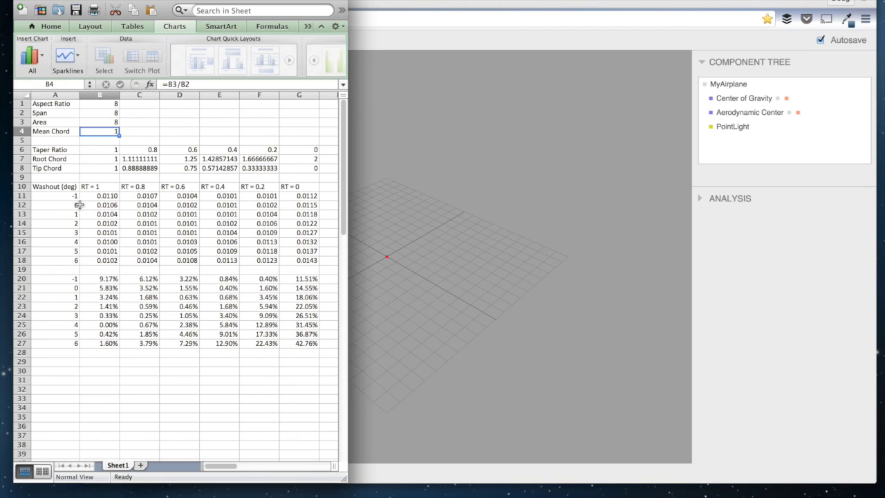
{"action": "left_click", "coordinate": [91, 150]}
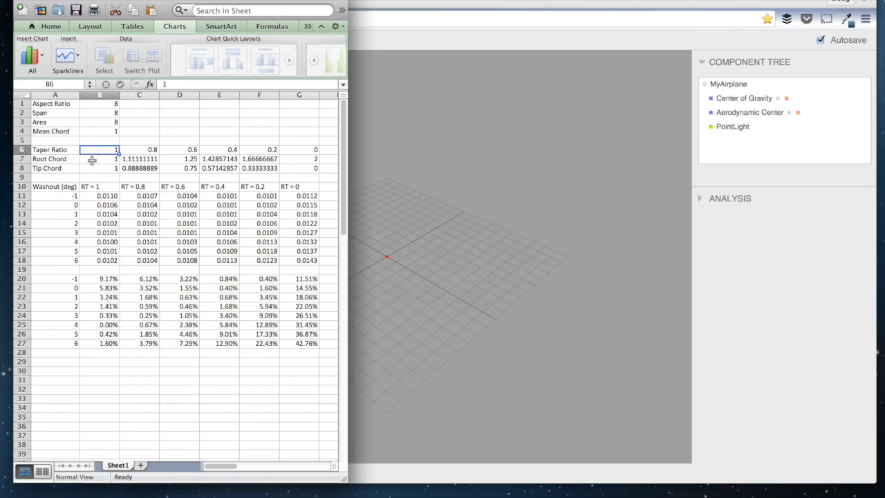
{"action": "left_click", "coordinate": [89, 160]}
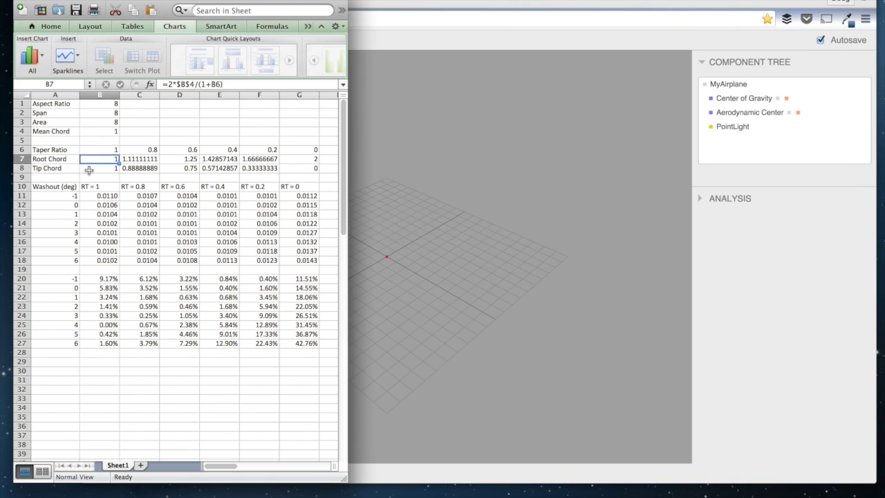
{"action": "left_click", "coordinate": [89, 169]}
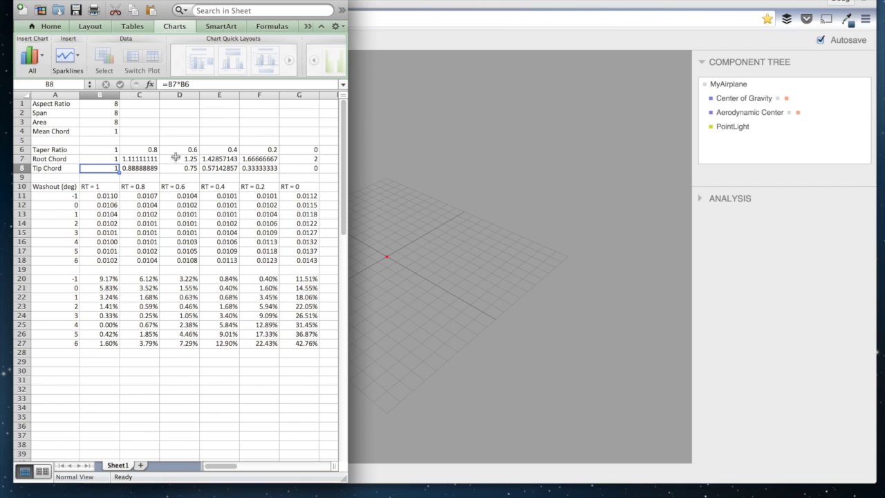
Select the taper ratios B6:G6, the drag coefficient results block and the RT = 1 column.
{"action": "left_click_drag", "start_coordinate": [97, 149], "coordinate": [290, 151]}
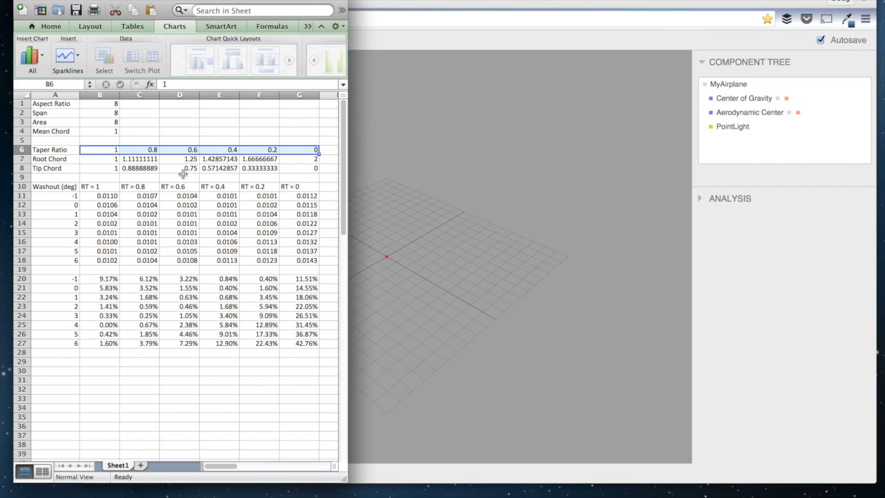
{"action": "left_click", "coordinate": [307, 151]}
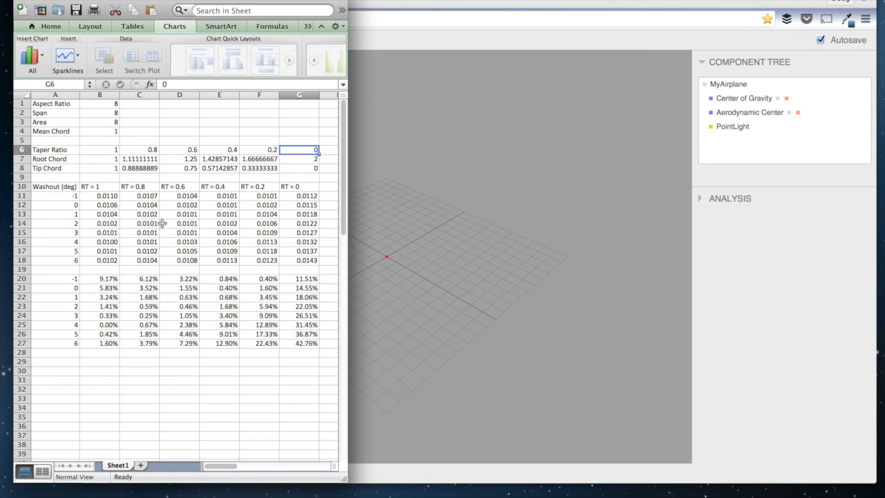
{"action": "left_click_drag", "start_coordinate": [95, 197], "coordinate": [294, 260]}
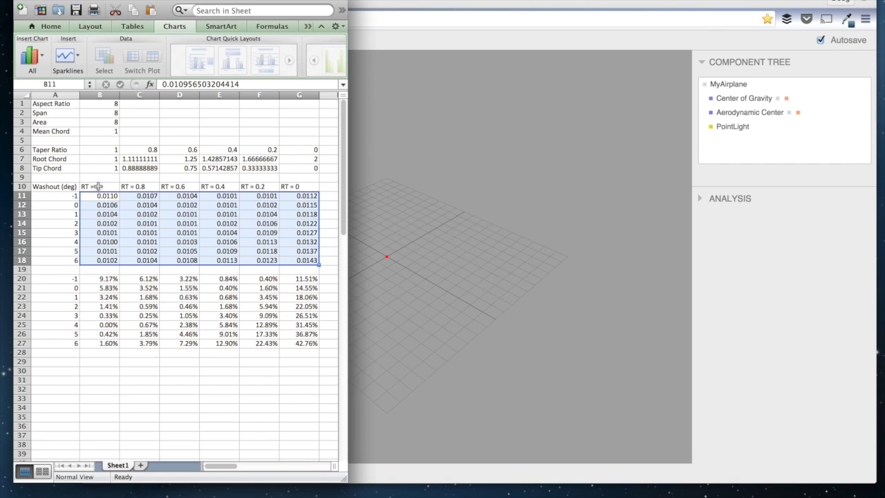
{"action": "left_click_drag", "start_coordinate": [100, 150], "coordinate": [98, 267]}
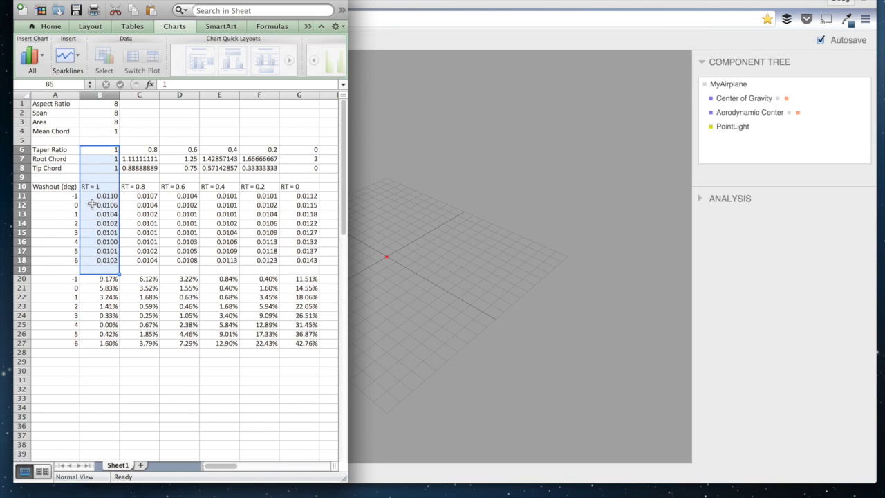
Inspect B11's full-precision value unchanged, select washout angles -1 to 6, then return to MachUp.
{"action": "double_click", "coordinate": [94, 197]}
{"action": "left_click_drag", "start_coordinate": [94, 196], "coordinate": [97, 260]}
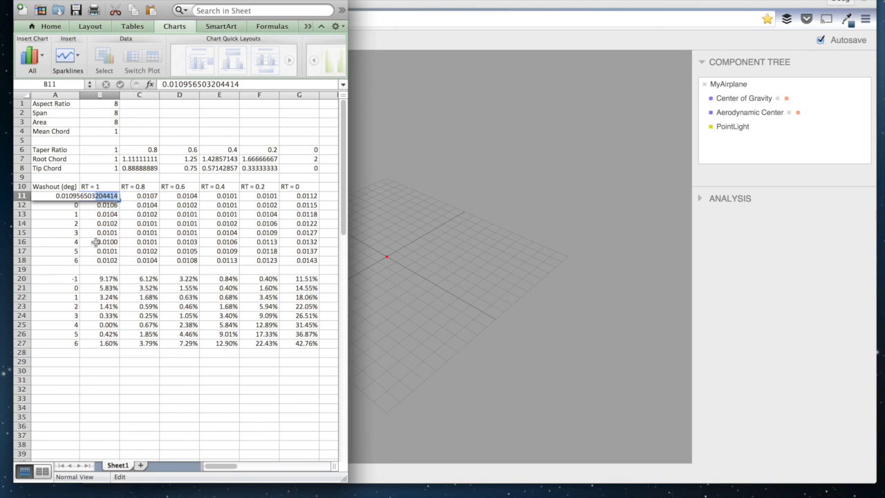
{"action": "key", "text": "Escape"}
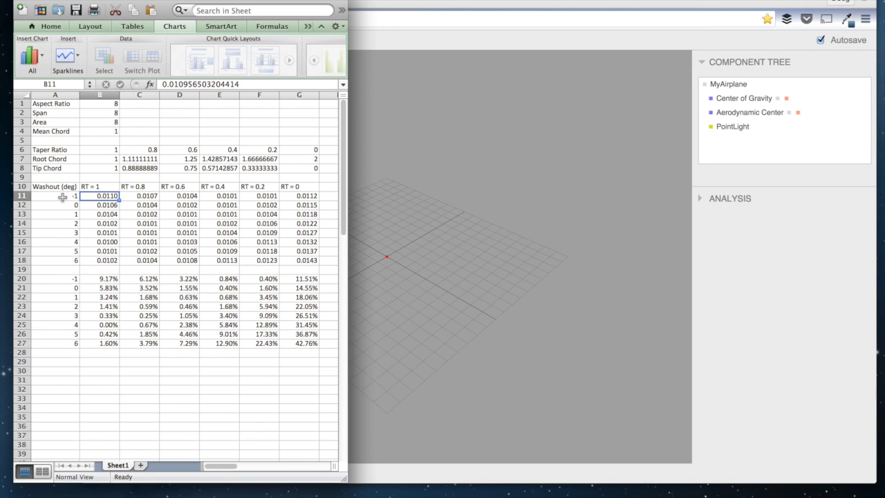
{"action": "left_click_drag", "start_coordinate": [61, 196], "coordinate": [65, 257]}
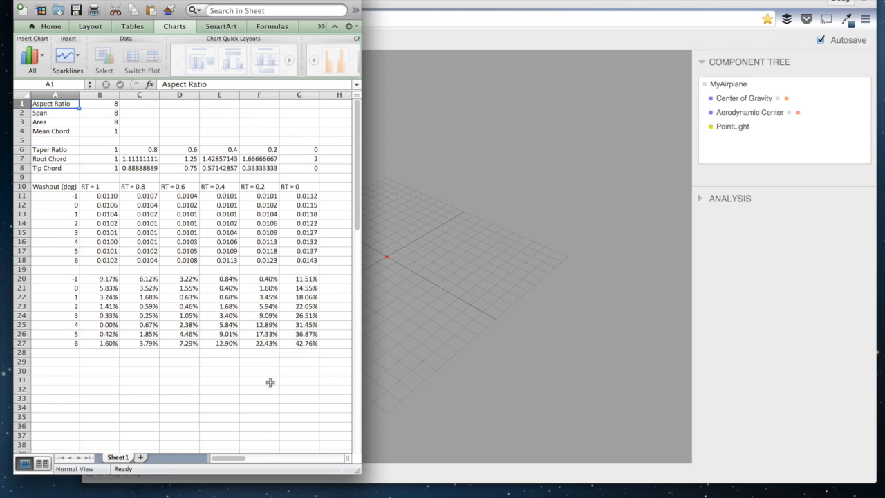
{"action": "left_click", "coordinate": [792, 316]}
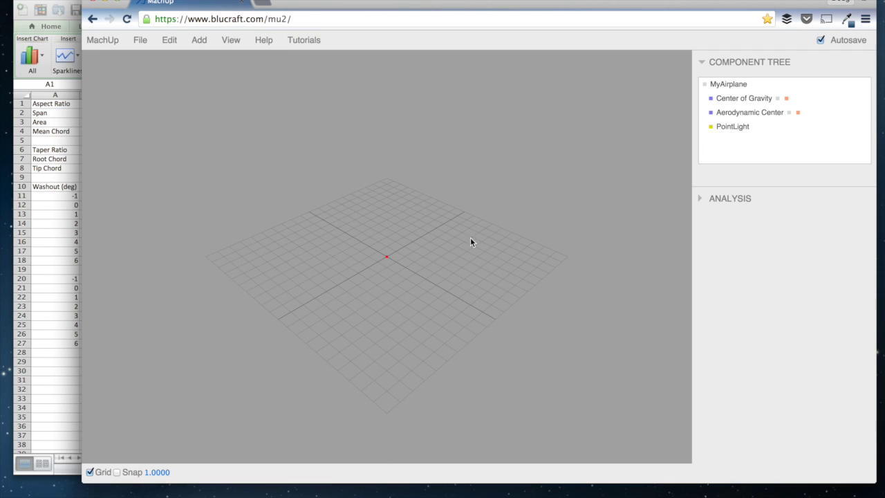
Add Wing_1 (semispan 4, root and tip chords 1, washout 0) and orbit the view around it.
{"action": "mouse_move", "coordinate": [199, 40]}
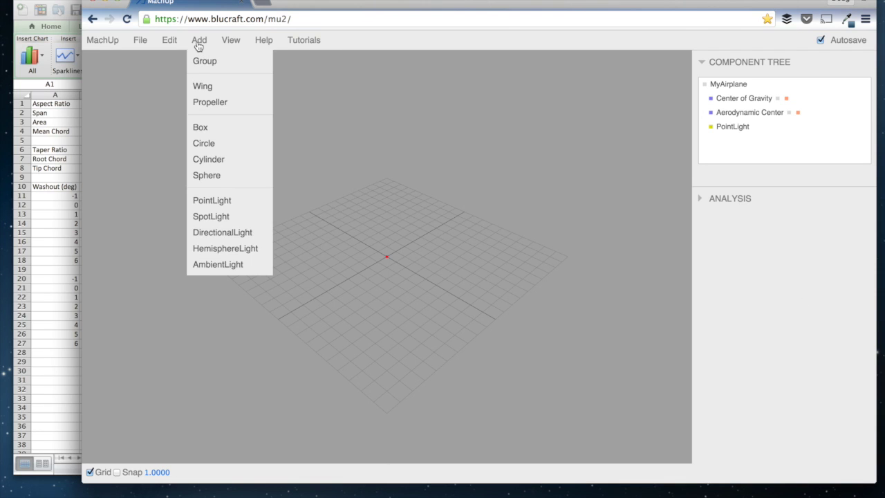
{"action": "left_click", "coordinate": [202, 85]}
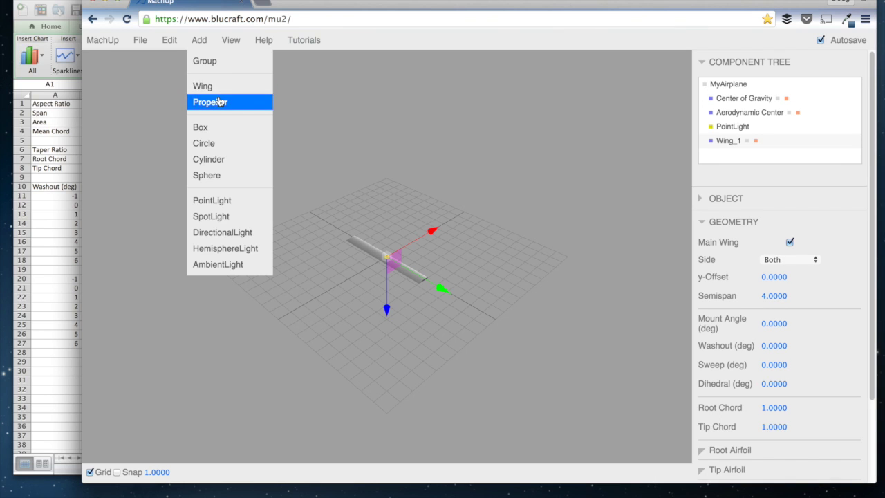
{"action": "left_click_drag", "start_coordinate": [528, 274], "coordinate": [405, 316]}
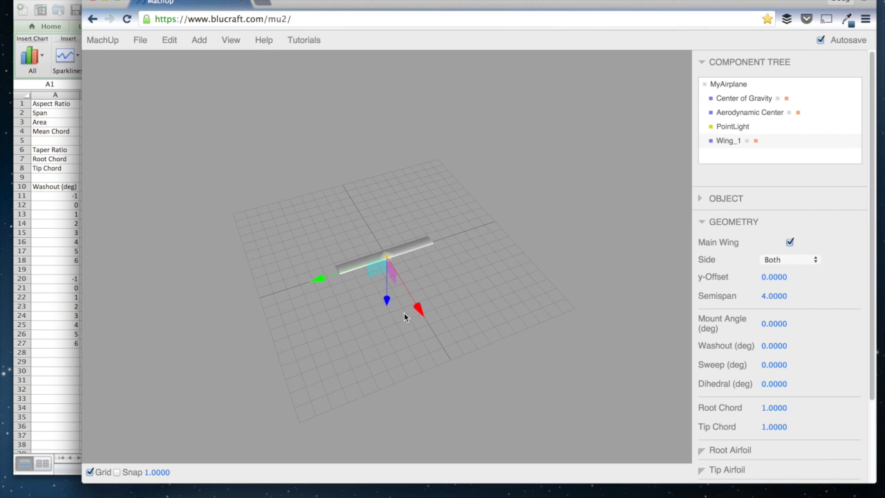
{"action": "scroll", "coordinate": [415, 316], "scroll_direction": "up", "scroll_amount": 5}
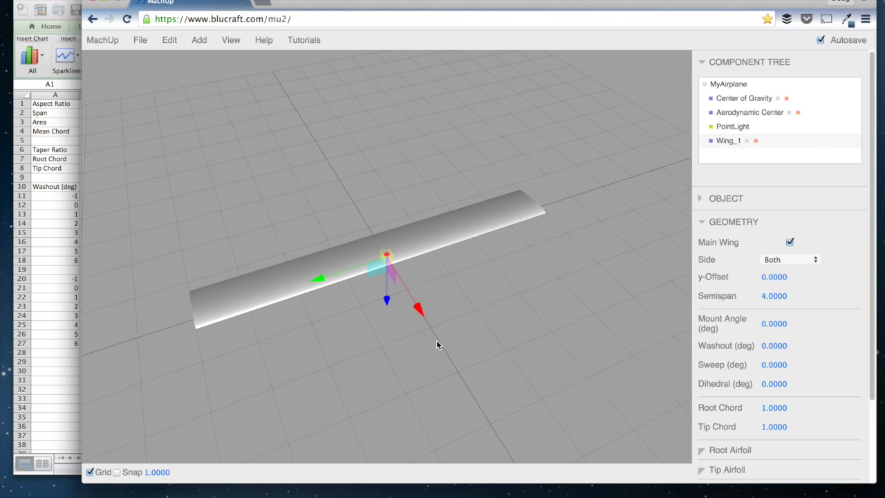
{"action": "left_click_drag", "start_coordinate": [383, 370], "coordinate": [413, 358]}
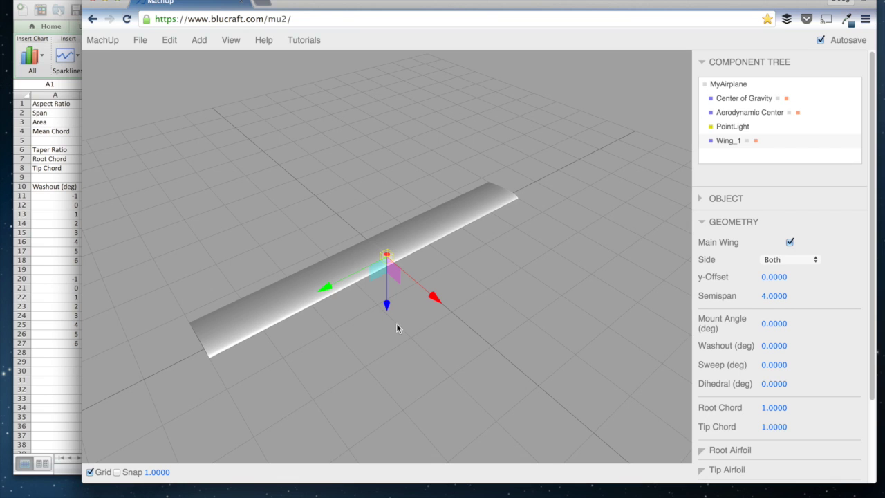
{"action": "left_click_drag", "start_coordinate": [398, 328], "coordinate": [429, 335]}
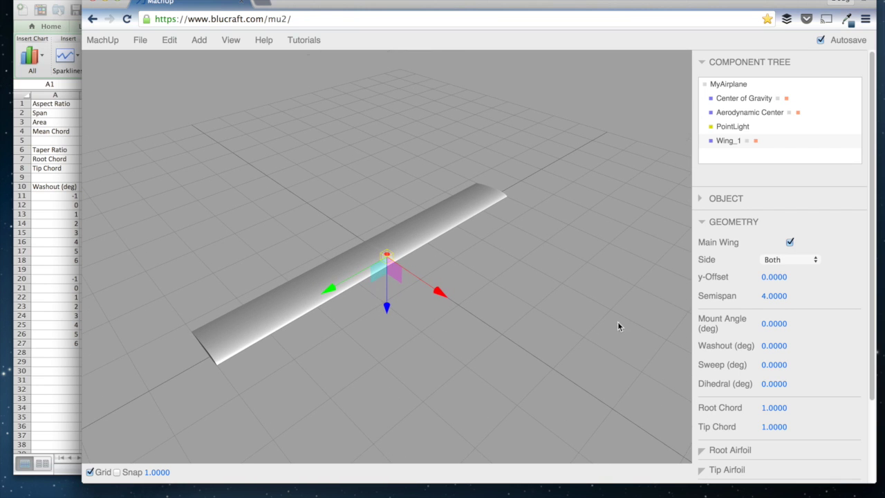
{"action": "scroll", "coordinate": [735, 359], "scroll_direction": "down", "scroll_amount": 3}
Set the root airfoil's parasitic CD to 0.
{"action": "left_click", "coordinate": [728, 350]}
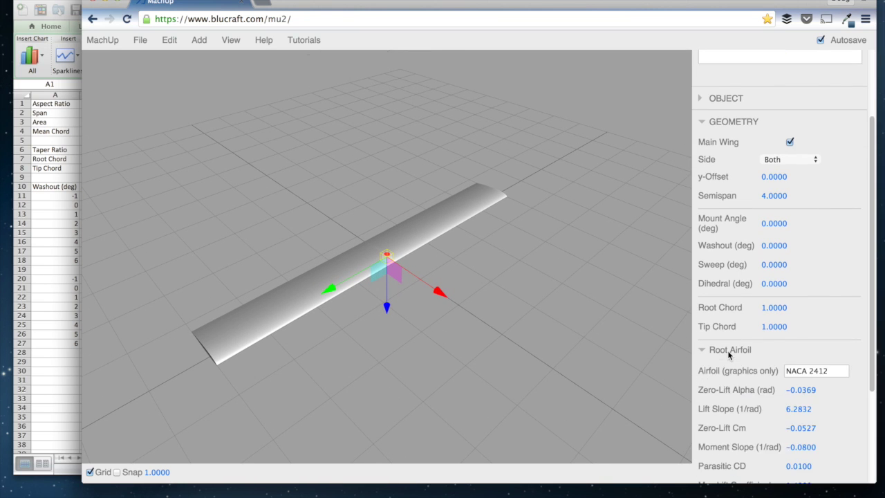
{"action": "scroll", "coordinate": [733, 349], "scroll_direction": "down", "scroll_amount": 4}
{"action": "left_click", "coordinate": [795, 329]}
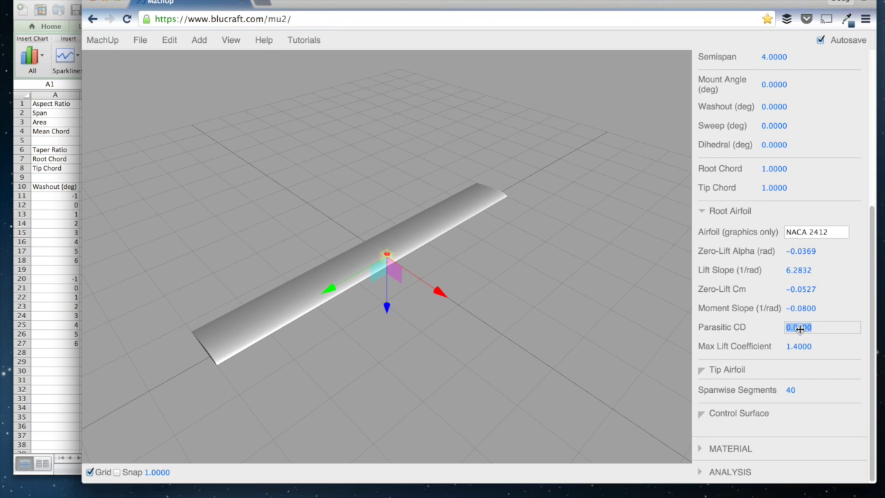
{"action": "type", "text": "0"}
{"action": "key", "text": "Tab"}
{"action": "left_click", "coordinate": [732, 210]}
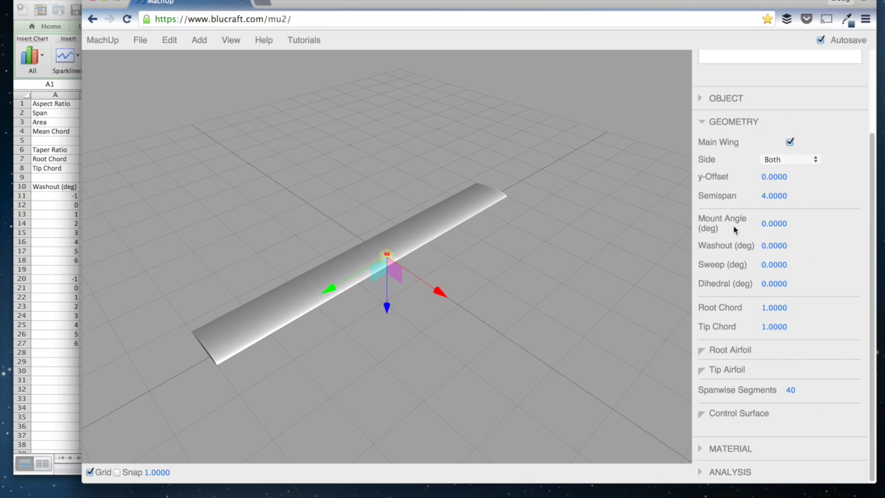
Set the tip airfoil's parasitic CD to 0.
{"action": "left_click", "coordinate": [727, 370]}
{"action": "scroll", "coordinate": [733, 368], "scroll_direction": "down", "scroll_amount": 3}
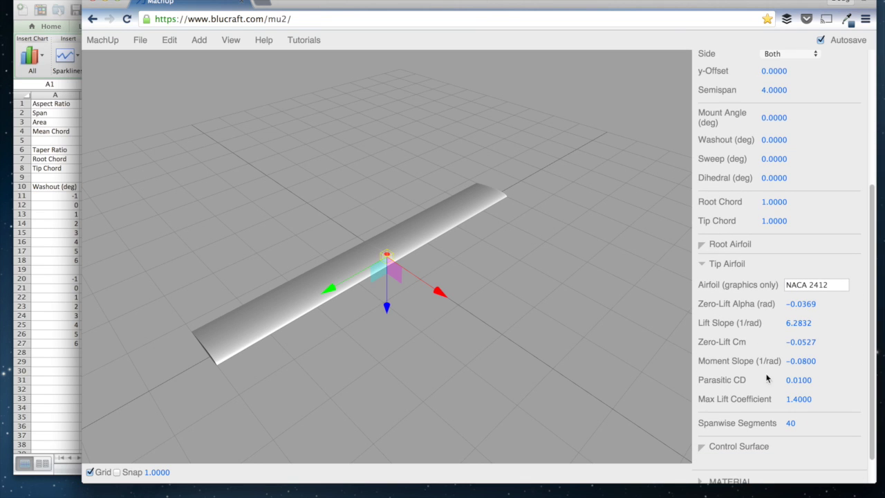
{"action": "left_click", "coordinate": [804, 379]}
{"action": "type", "text": "0"}
{"action": "key", "text": "Tab"}
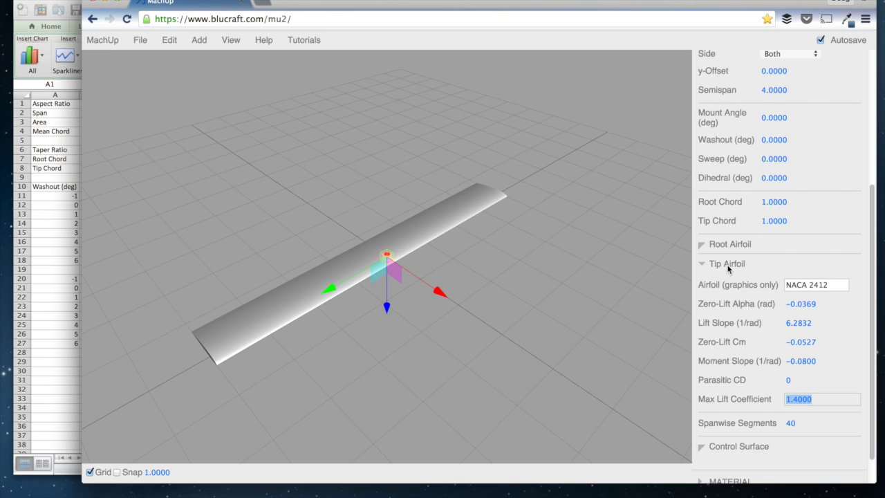
{"action": "left_click", "coordinate": [728, 266]}
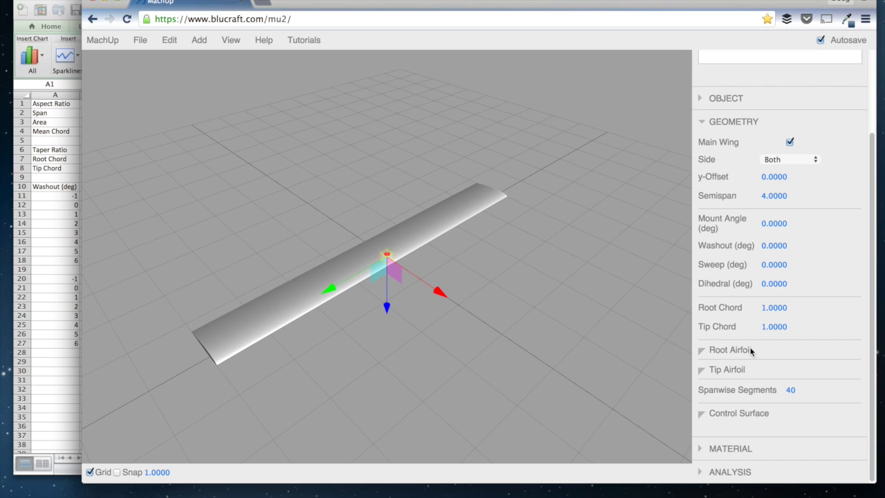
{"action": "left_click", "coordinate": [731, 473]}
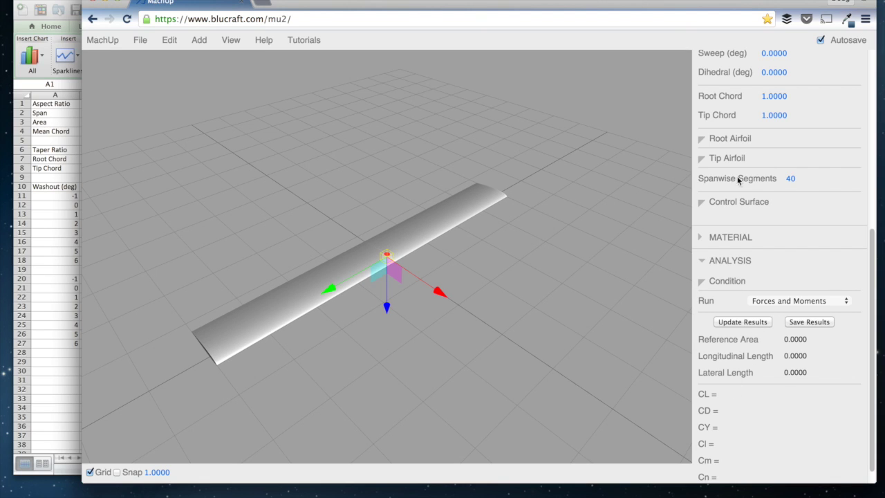
Set the wing's washout to 3 degrees.
{"action": "scroll", "coordinate": [752, 138], "scroll_direction": "up", "scroll_amount": 2}
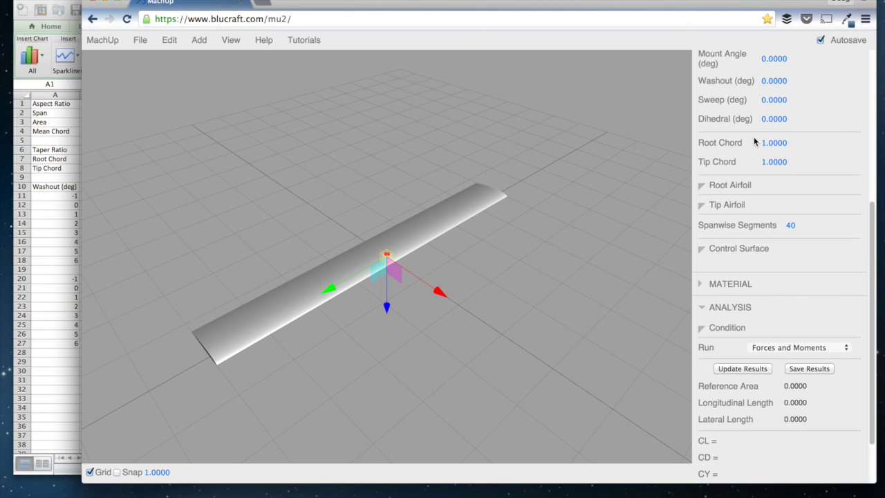
{"action": "left_click", "coordinate": [774, 81]}
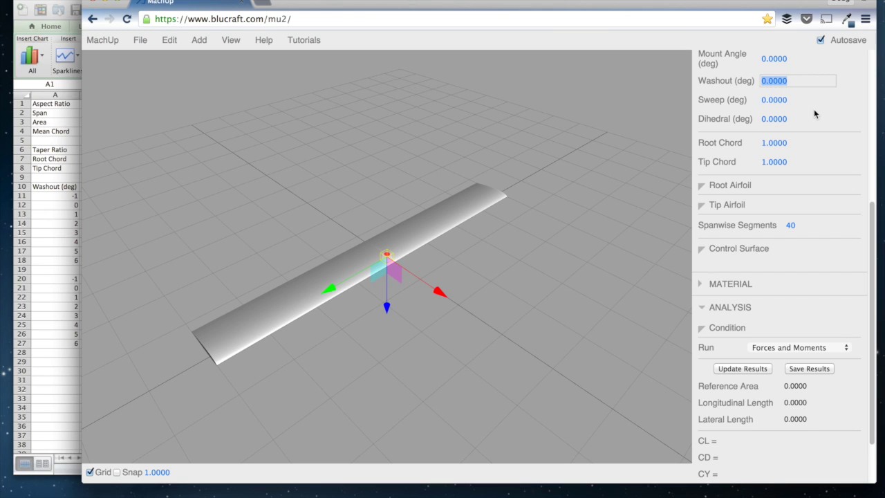
{"action": "type", "text": "3"}
{"action": "key", "text": "Tab"}
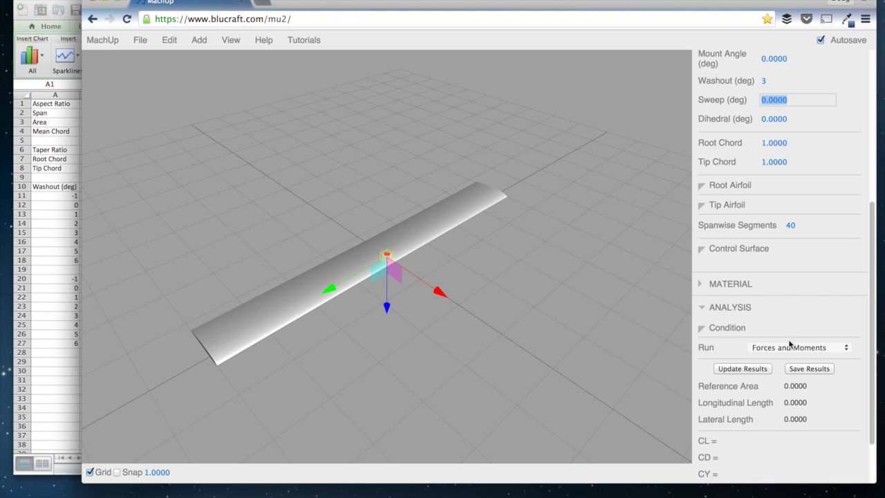
Run a Target CL analysis at CL 0.5 to find the required angle.
{"action": "left_click", "coordinate": [776, 348]}
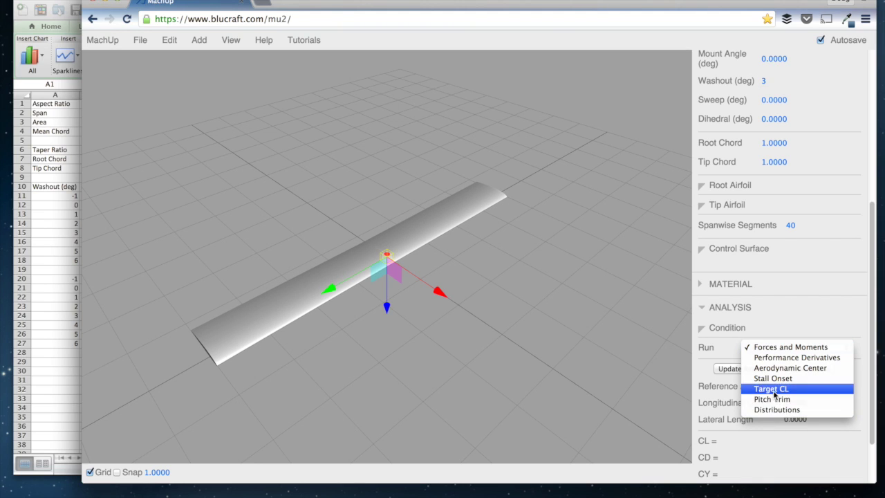
{"action": "left_click", "coordinate": [773, 389]}
{"action": "left_click", "coordinate": [792, 364]}
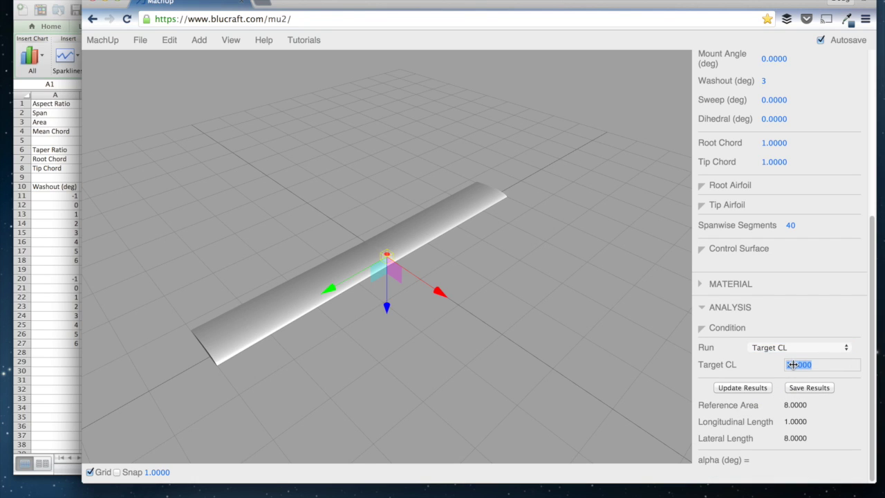
{"action": "type", "text": ".5"}
{"action": "key", "text": "Tab"}
{"action": "left_click", "coordinate": [751, 387]}
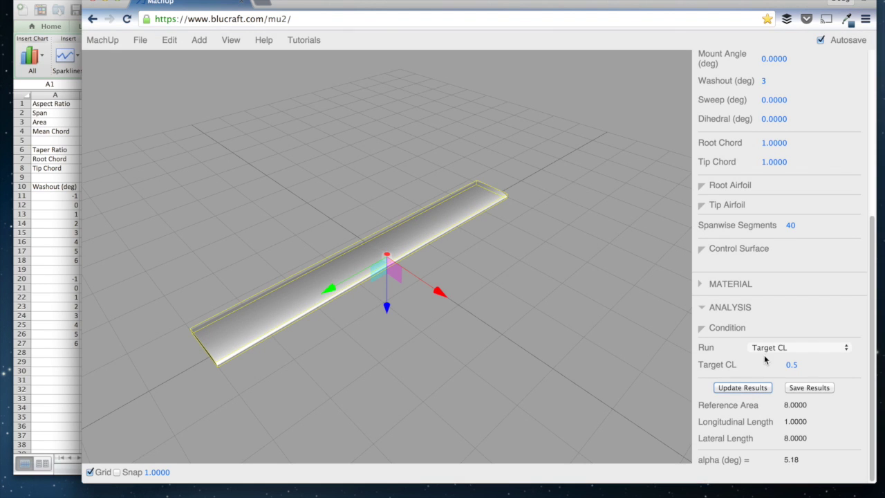
Compute Forces and Moments at CL 0.5, giving CD 0.0101, and return to Excel.
{"action": "left_click", "coordinate": [765, 349]}
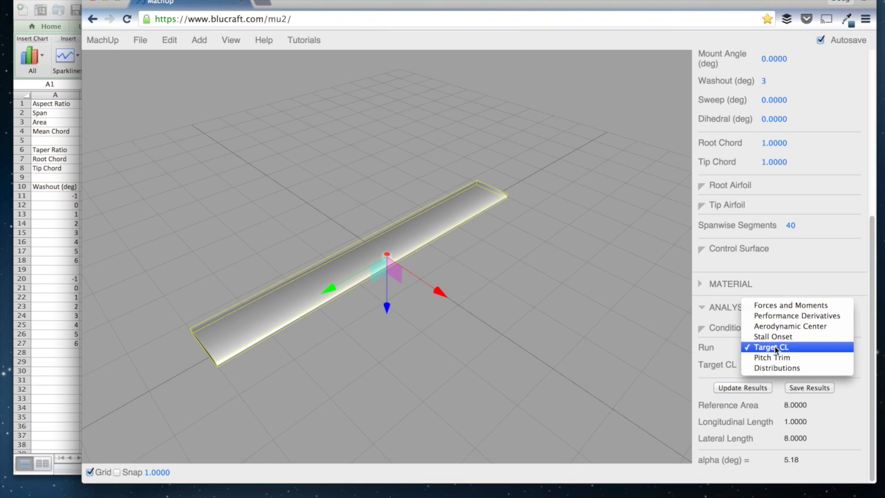
{"action": "left_click", "coordinate": [779, 305]}
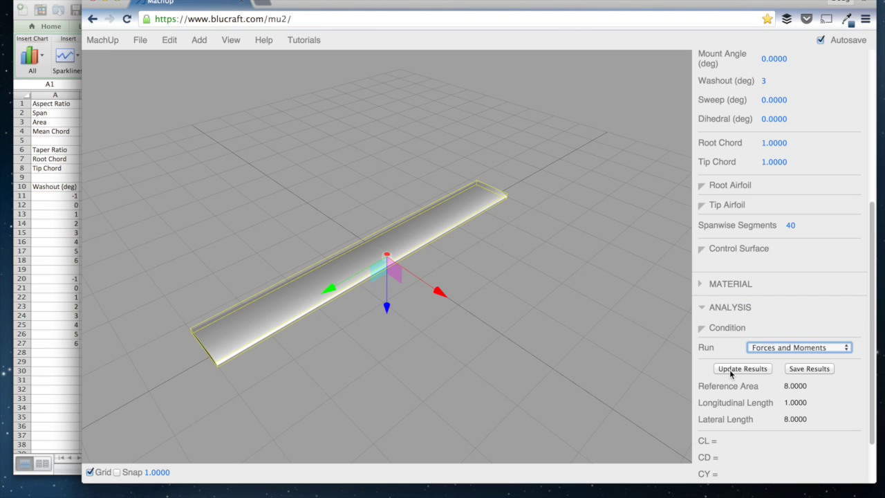
{"action": "left_click", "coordinate": [729, 369]}
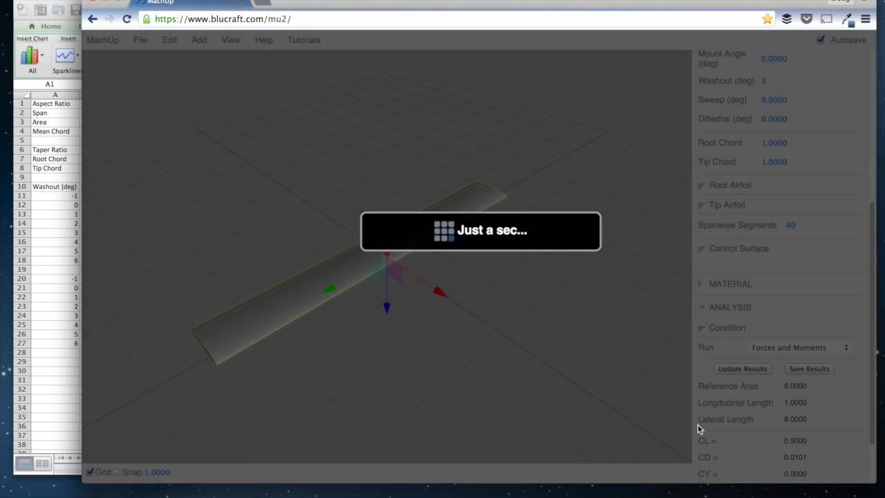
{"action": "scroll", "coordinate": [753, 434], "scroll_direction": "down", "scroll_amount": 2}
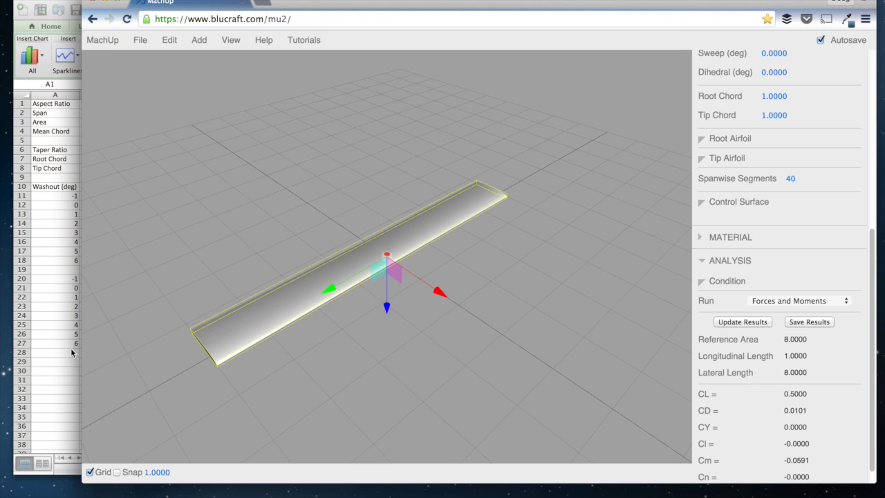
{"action": "left_click", "coordinate": [56, 367]}
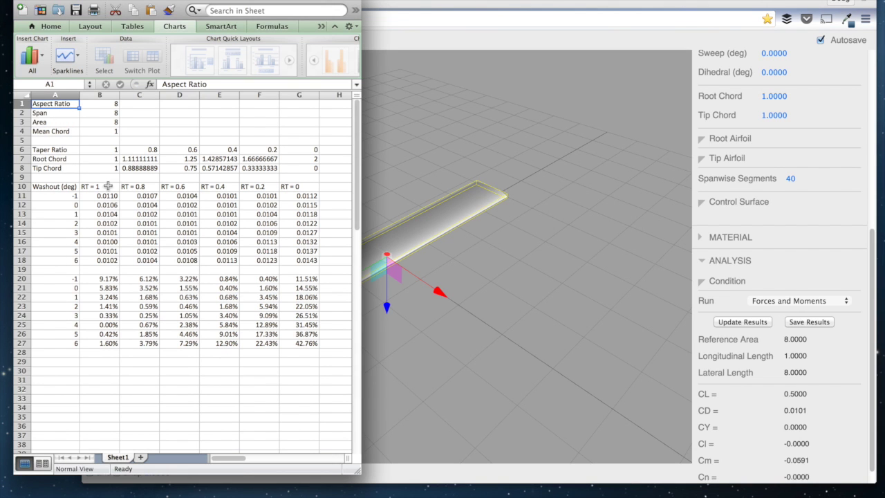
Check the washout and drag values in row 15 and select the drag table B10:G18.
{"action": "left_click", "coordinate": [69, 234]}
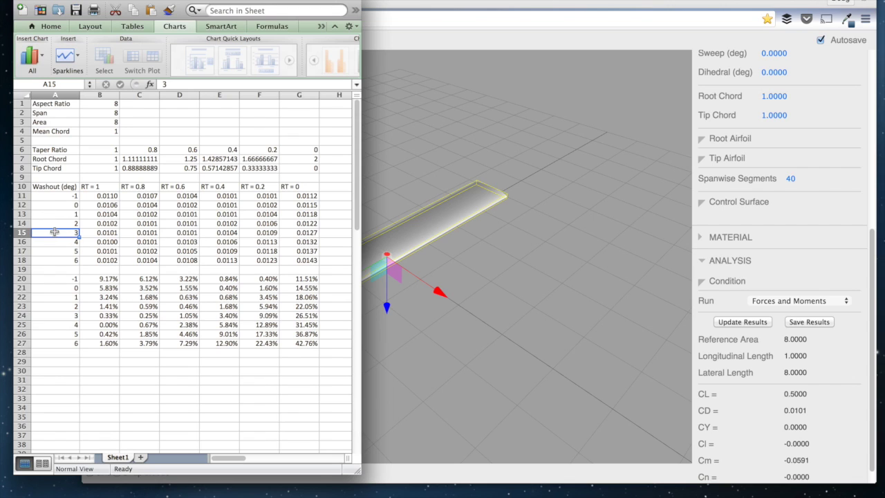
{"action": "left_click", "coordinate": [91, 233]}
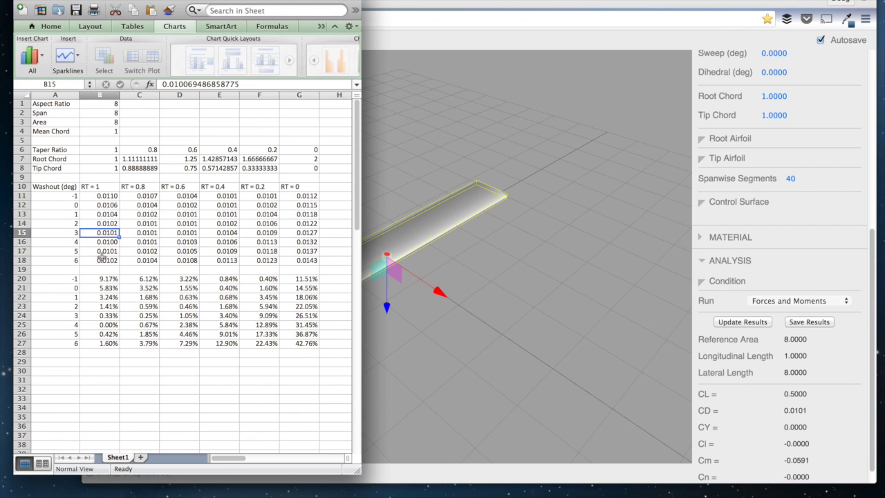
{"action": "left_click", "coordinate": [89, 186]}
{"action": "left_click_drag", "start_coordinate": [90, 186], "coordinate": [300, 260]}
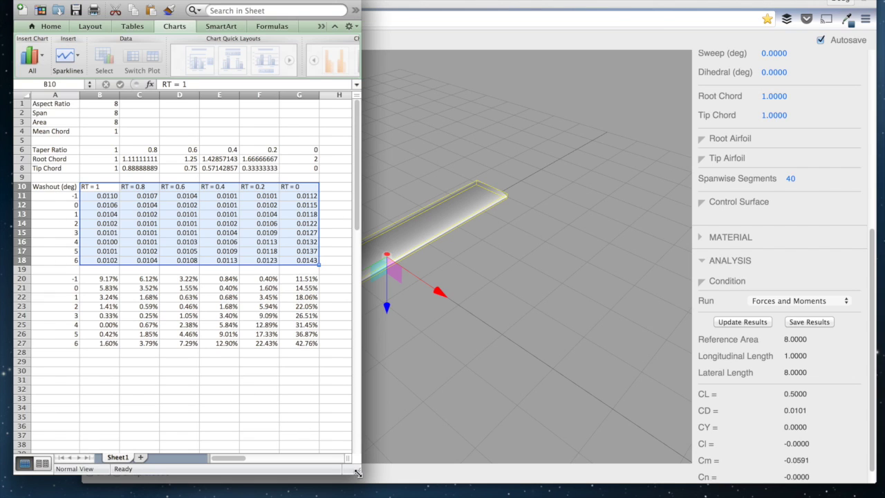
{"action": "left_click_drag", "start_coordinate": [355, 476], "coordinate": [363, 474]}
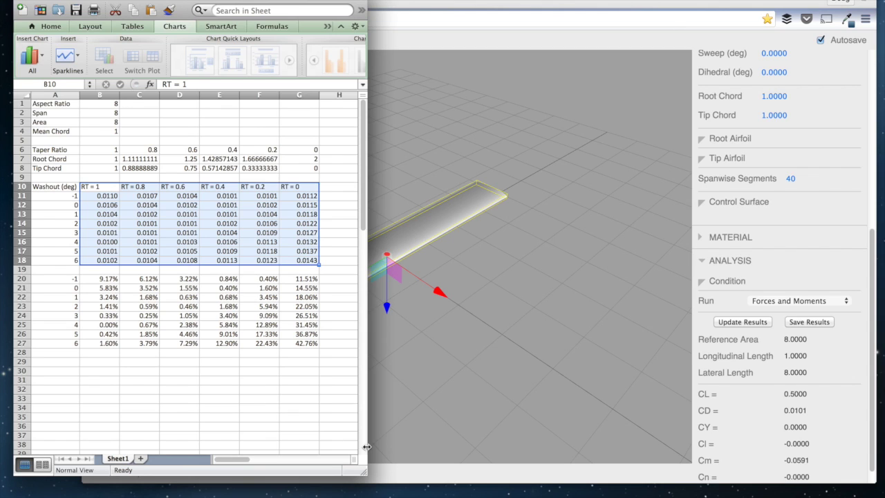
Select taper ratios B6:G6 and zero-washout drags B12:G12, and widen the window to reveal the chart.
{"action": "left_click", "coordinate": [95, 160]}
{"action": "left_click_drag", "start_coordinate": [93, 149], "coordinate": [299, 150]}
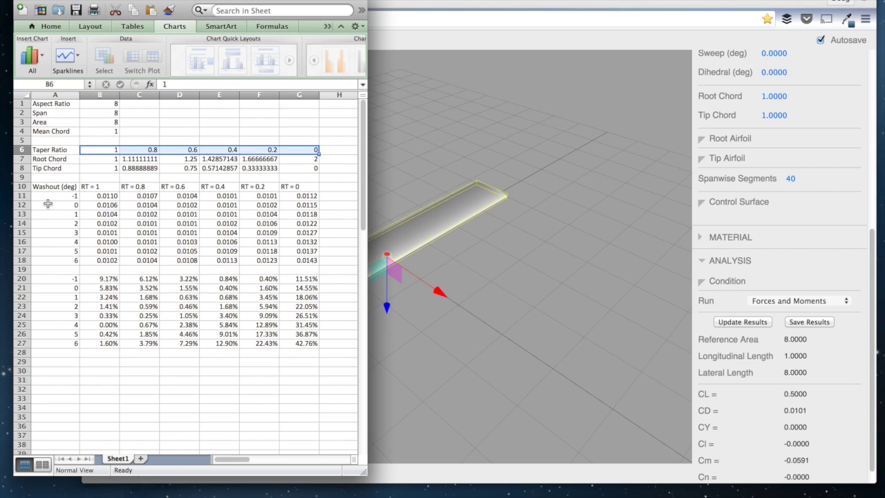
{"action": "left_click_drag", "start_coordinate": [90, 205], "coordinate": [294, 205]}
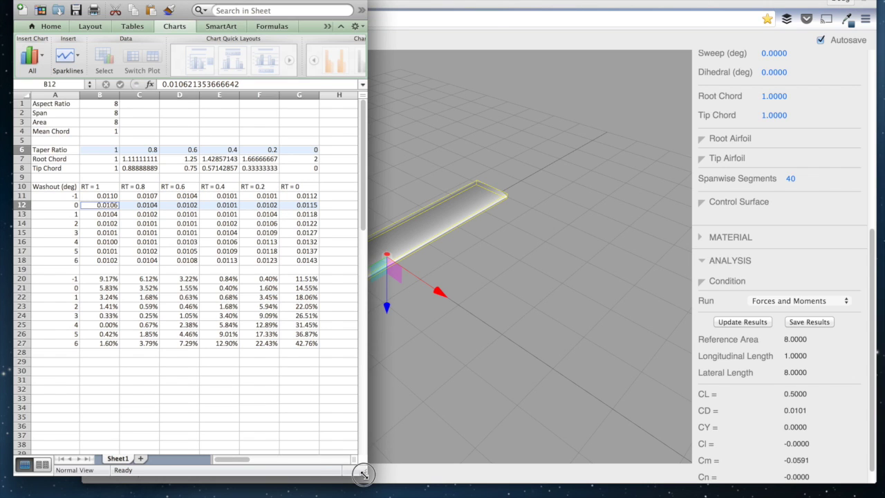
{"action": "left_click_drag", "start_coordinate": [362, 473], "coordinate": [462, 468]}
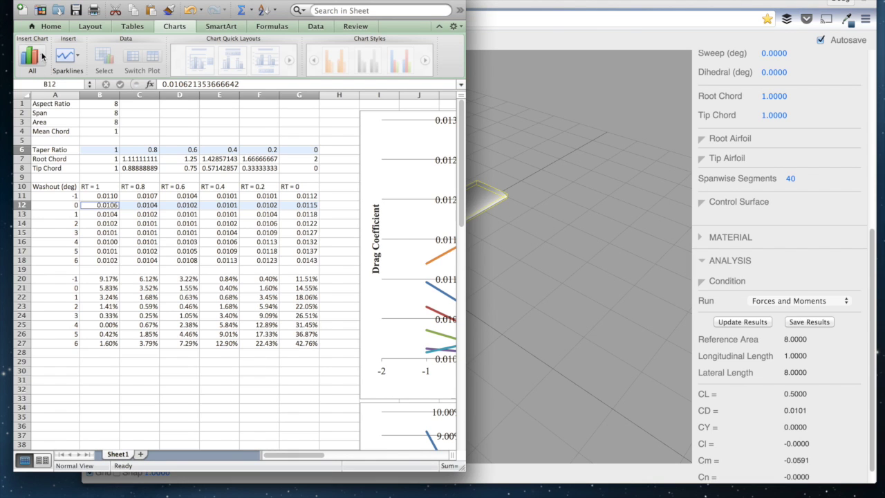
{"action": "left_click", "coordinate": [40, 56]}
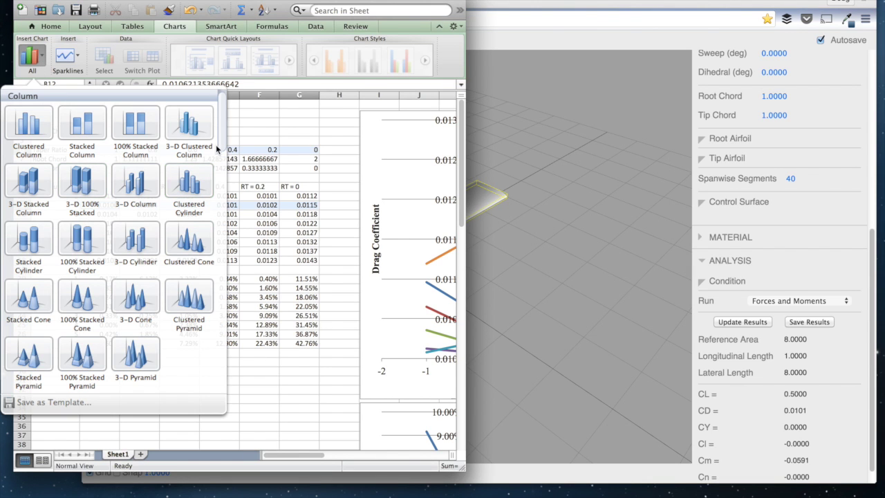
Insert a marked scatter chart of row 12 drag versus taper ratio, then move and enlarge it.
{"action": "left_click_drag", "start_coordinate": [222, 137], "coordinate": [221, 310]}
{"action": "left_click", "coordinate": [31, 233]}
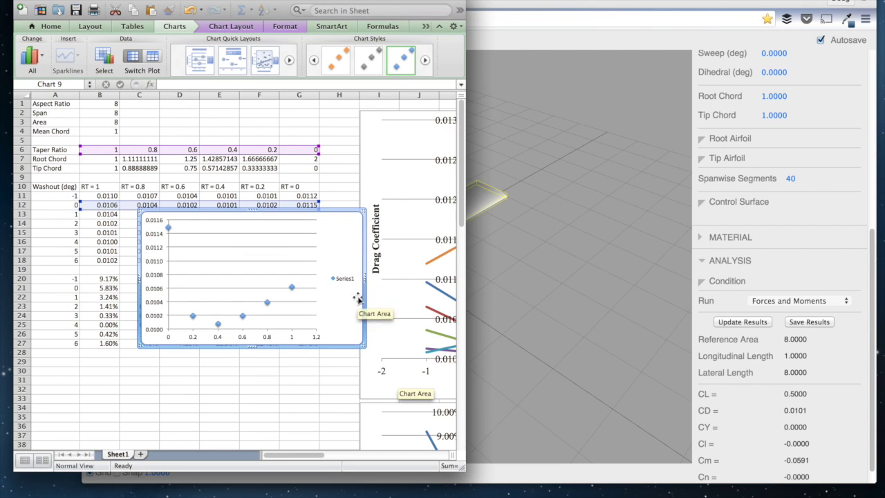
{"action": "left_click_drag", "start_coordinate": [340, 237], "coordinate": [233, 182]}
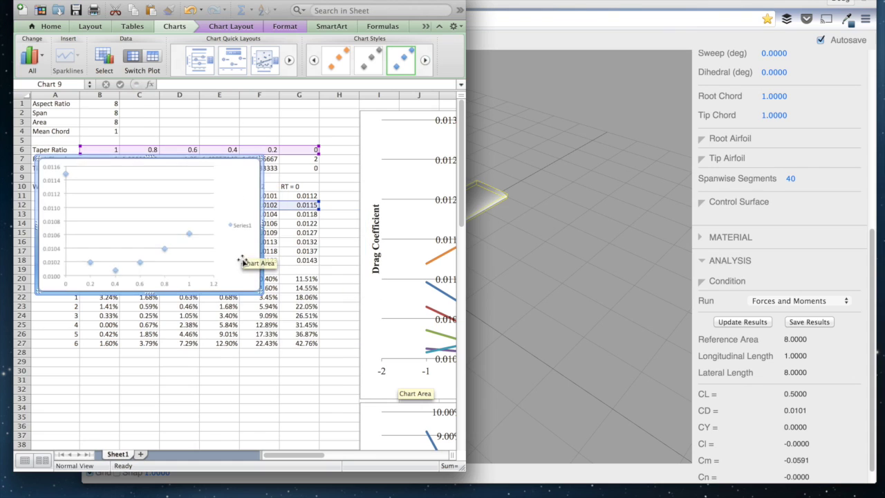
{"action": "left_click_drag", "start_coordinate": [261, 292], "coordinate": [311, 344]}
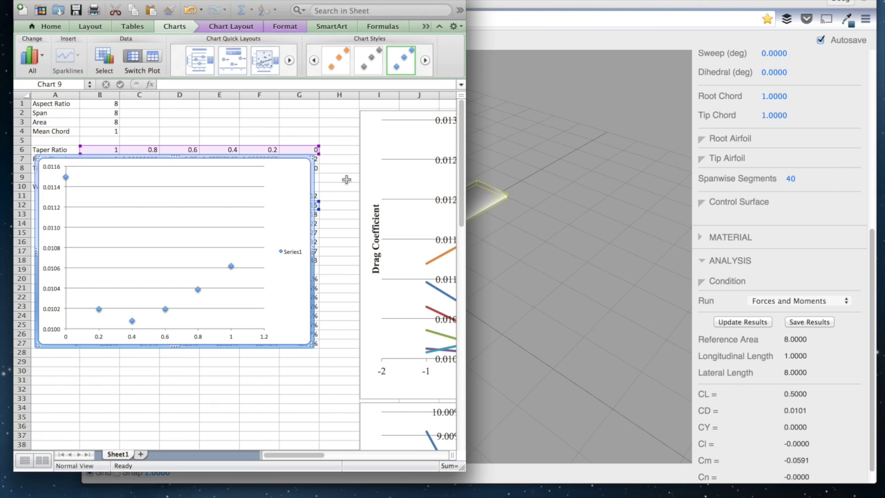
Delete the taper-ratio scatter chart and widen the window to examine the six RT washout curves.
{"action": "key", "text": "Delete"}
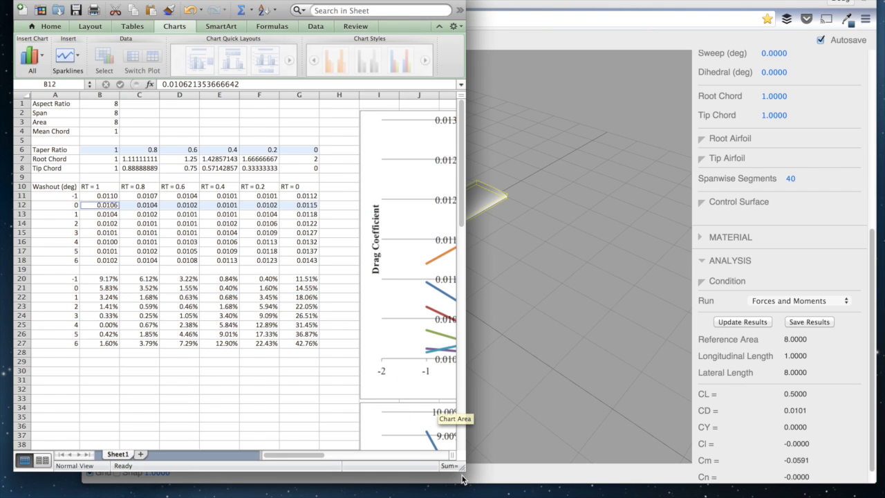
{"action": "left_click_drag", "start_coordinate": [465, 468], "coordinate": [876, 478]}
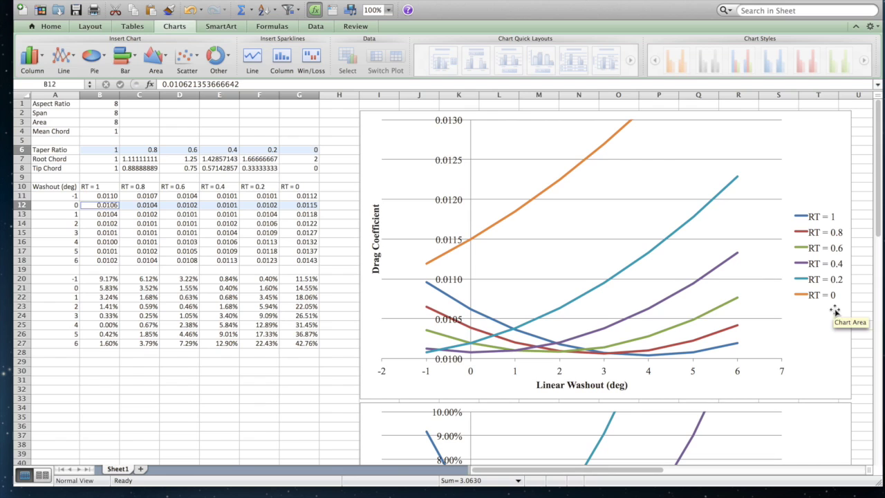
{"action": "mouse_move", "coordinate": [618, 139]}
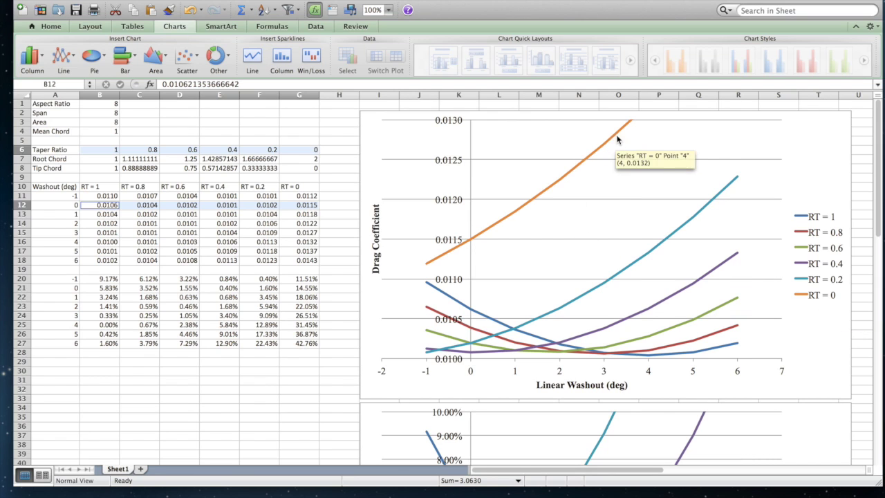
{"action": "mouse_move", "coordinate": [495, 226]}
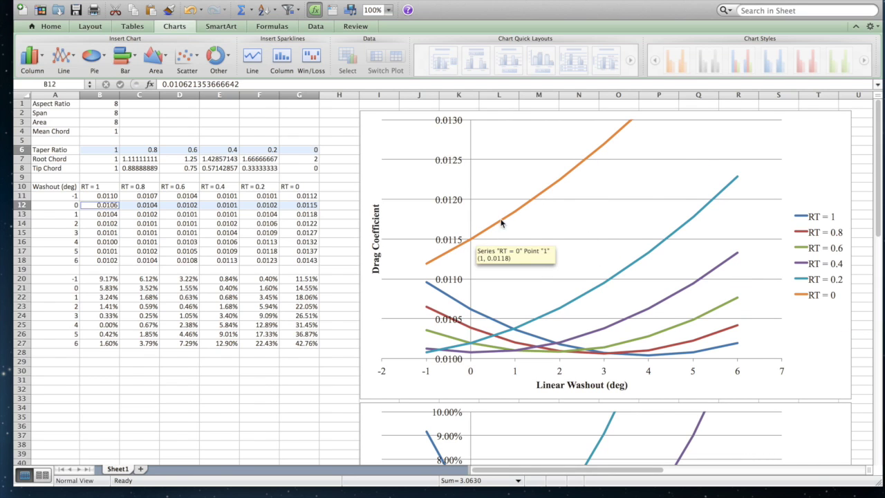
{"action": "mouse_move", "coordinate": [589, 156]}
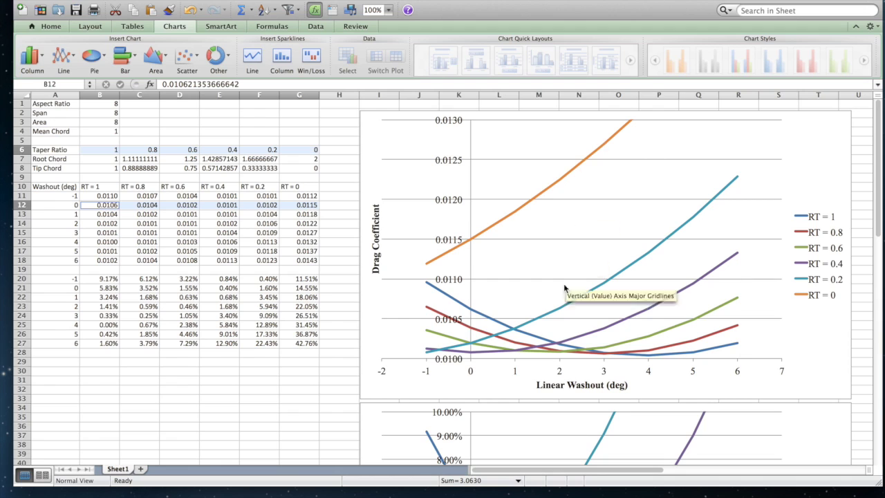
{"action": "mouse_move", "coordinate": [564, 312]}
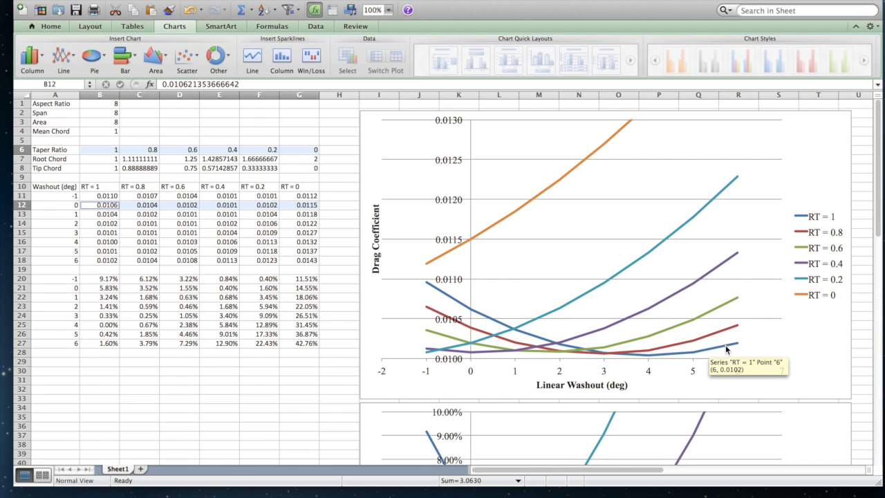
{"action": "mouse_move", "coordinate": [653, 360]}
{"action": "mouse_move", "coordinate": [714, 354]}
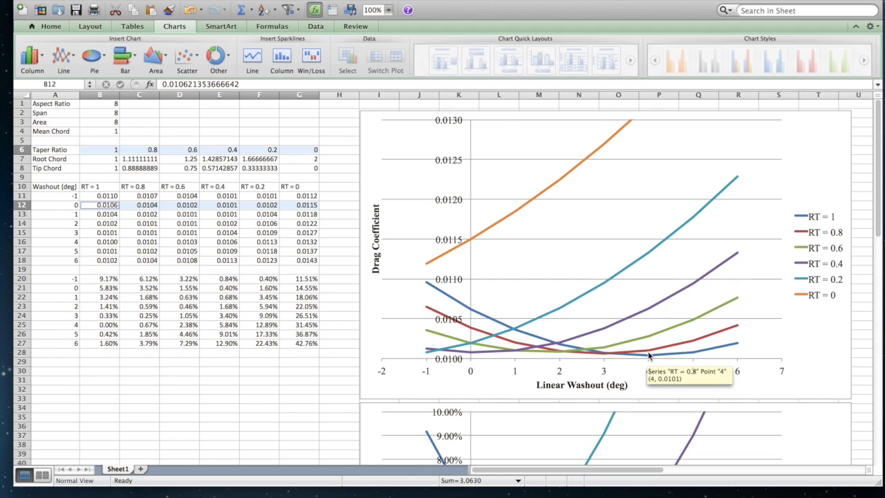
{"action": "mouse_move", "coordinate": [631, 322]}
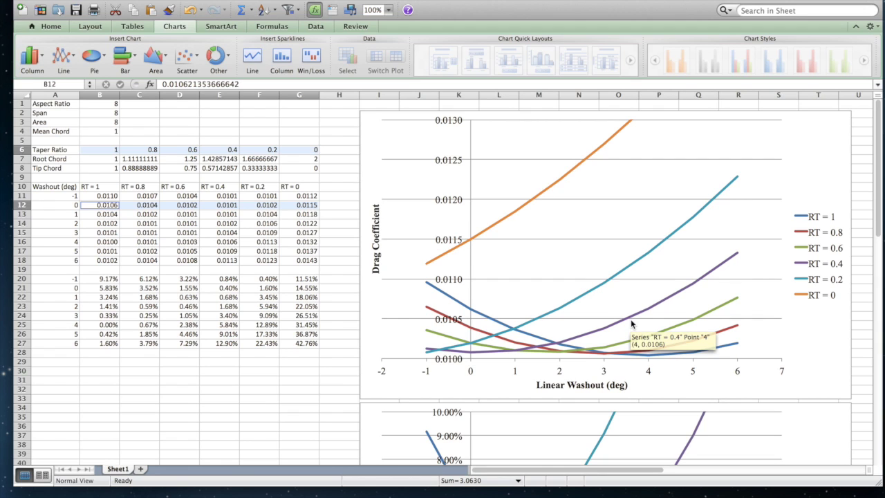
{"action": "mouse_move", "coordinate": [604, 335]}
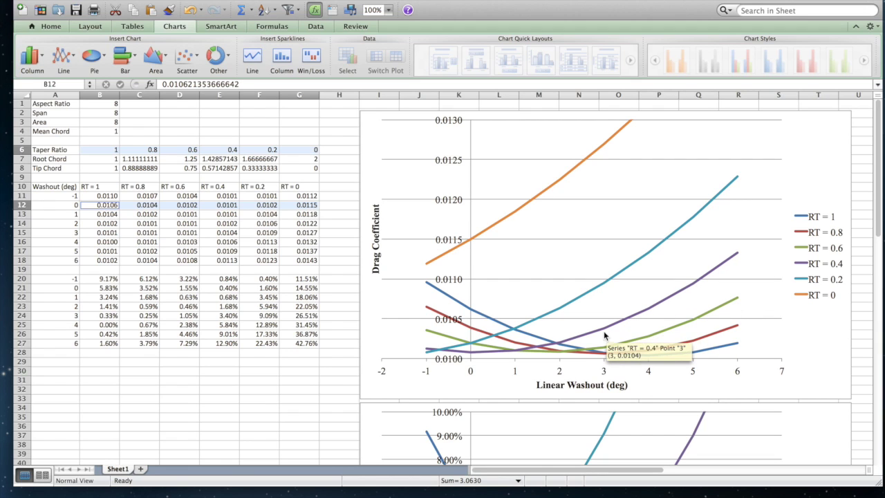
{"action": "mouse_move", "coordinate": [474, 357]}
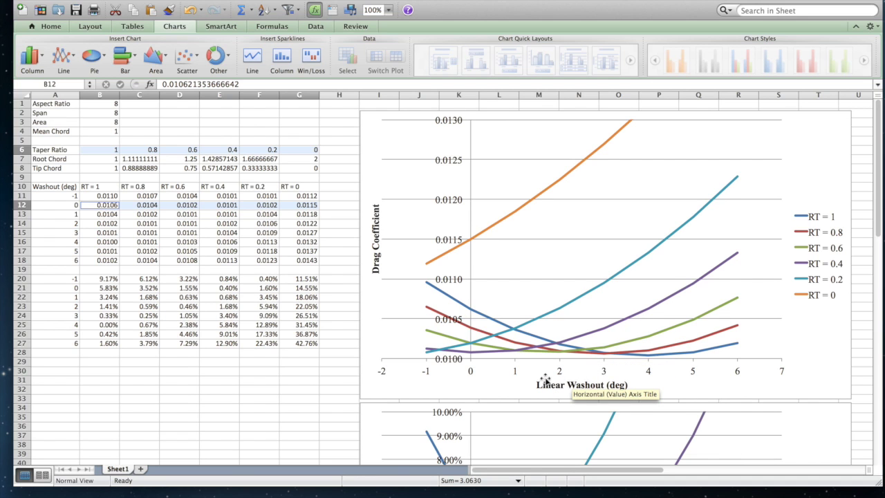
Scroll down to the % Increase in Drag Coefficient chart and read values along its taper-ratio curves.
{"action": "scroll", "coordinate": [546, 379], "scroll_direction": "down", "scroll_amount": 2}
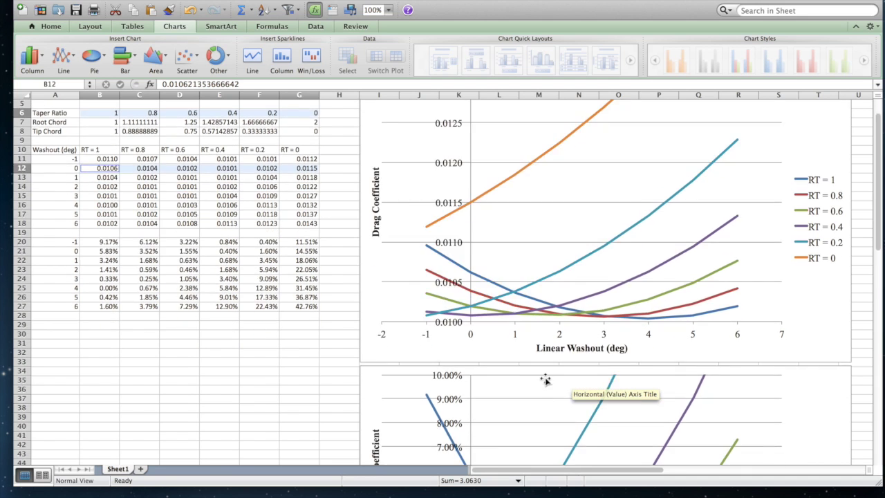
{"action": "scroll", "coordinate": [546, 379], "scroll_direction": "down", "scroll_amount": 10}
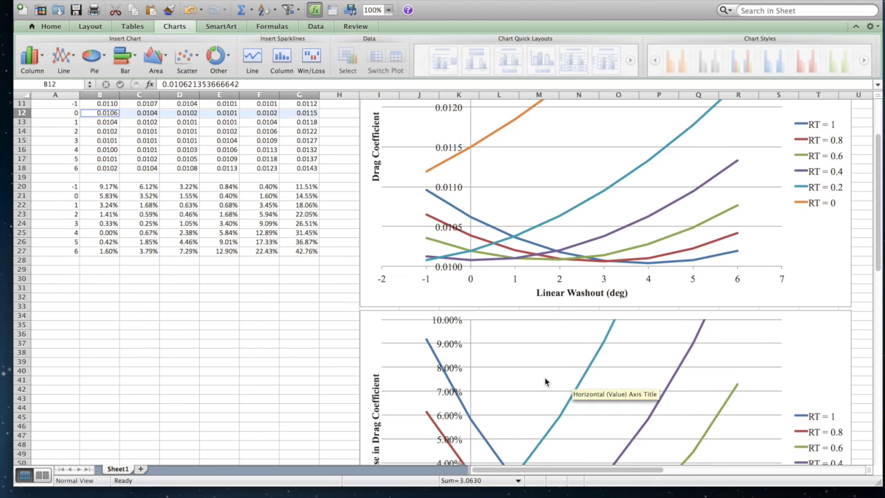
{"action": "scroll", "coordinate": [545, 379], "scroll_direction": "down", "scroll_amount": 2}
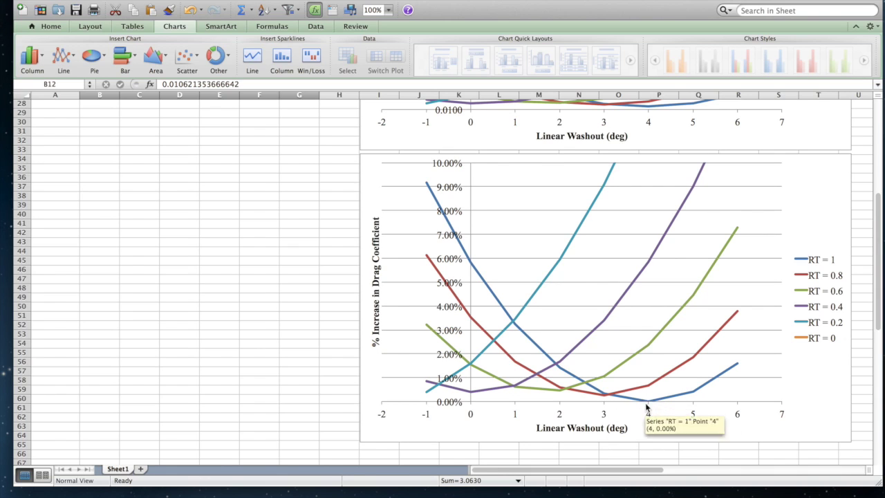
{"action": "mouse_move", "coordinate": [649, 407]}
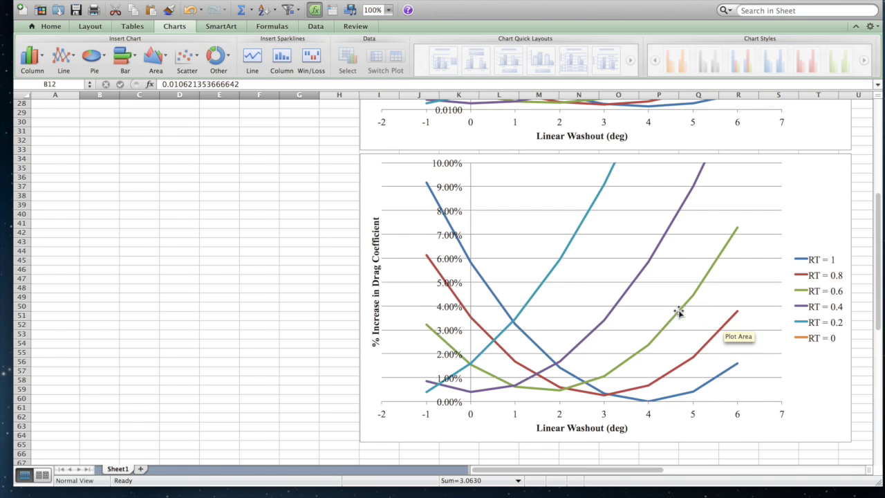
{"action": "mouse_move", "coordinate": [568, 360]}
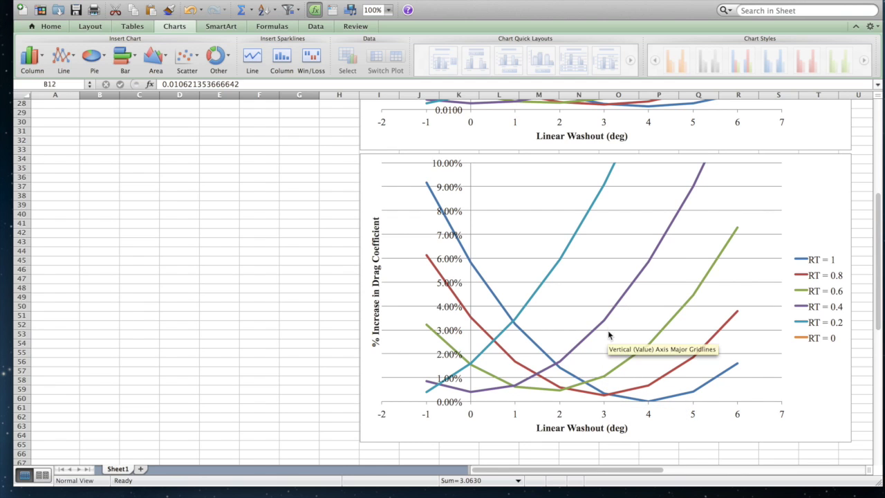
{"action": "mouse_move", "coordinate": [611, 320]}
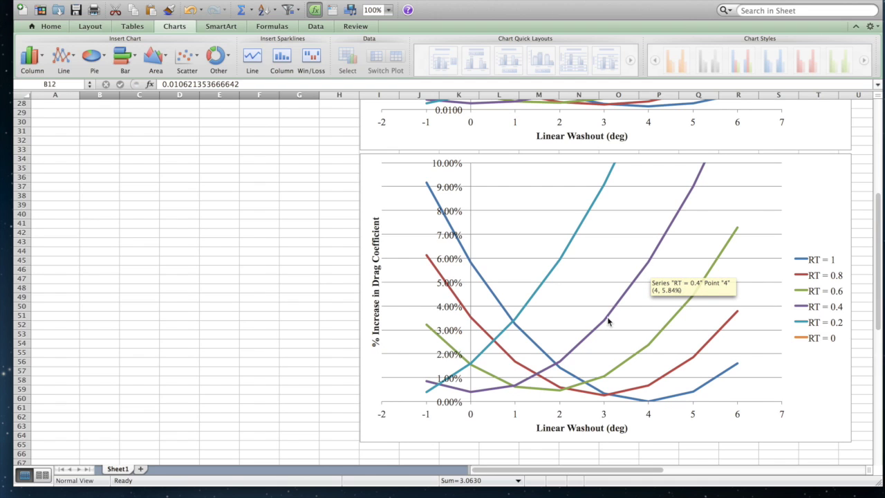
{"action": "mouse_move", "coordinate": [648, 265]}
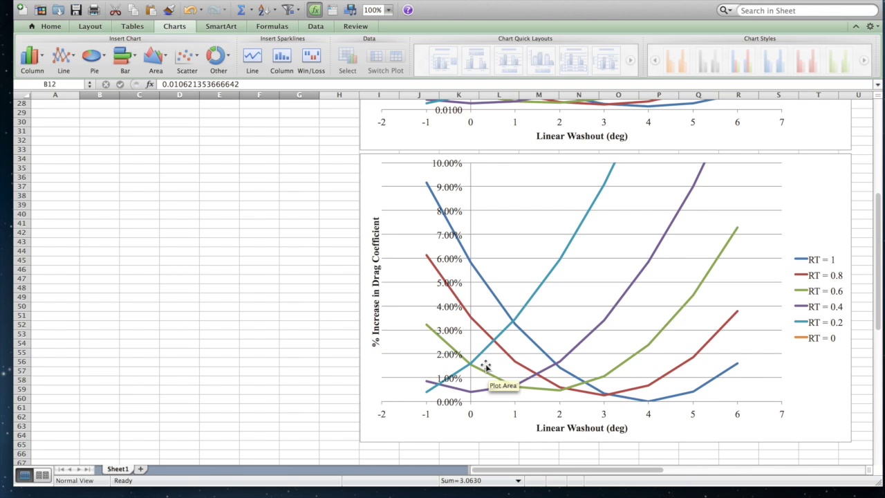
{"action": "scroll", "coordinate": [351, 305], "scroll_direction": "up", "scroll_amount": 10}
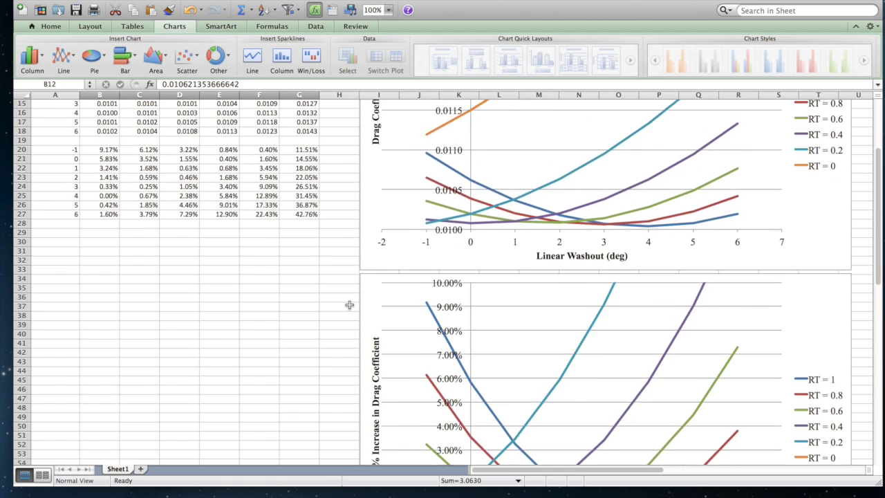
Scroll back up to the wing inputs and Drag Coefficient chart at the top of the sheet.
{"action": "scroll", "coordinate": [349, 305], "scroll_direction": "up", "scroll_amount": 3}
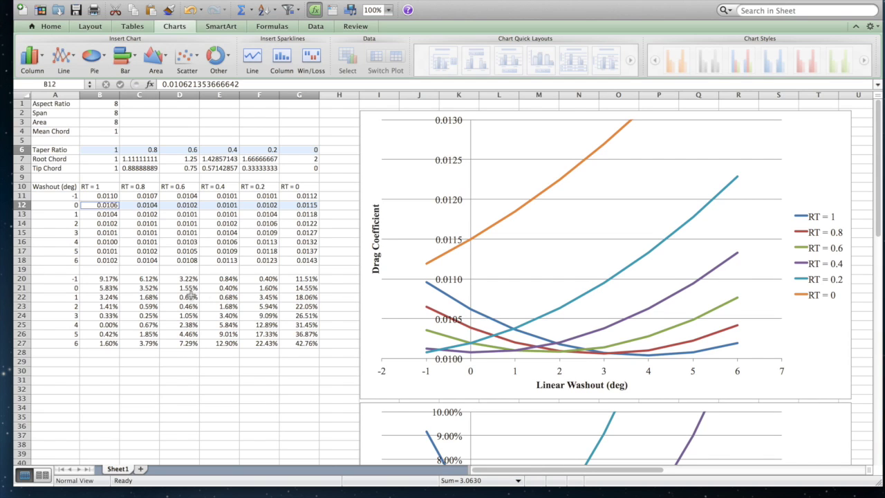
{"action": "left_click", "coordinate": [104, 206]}
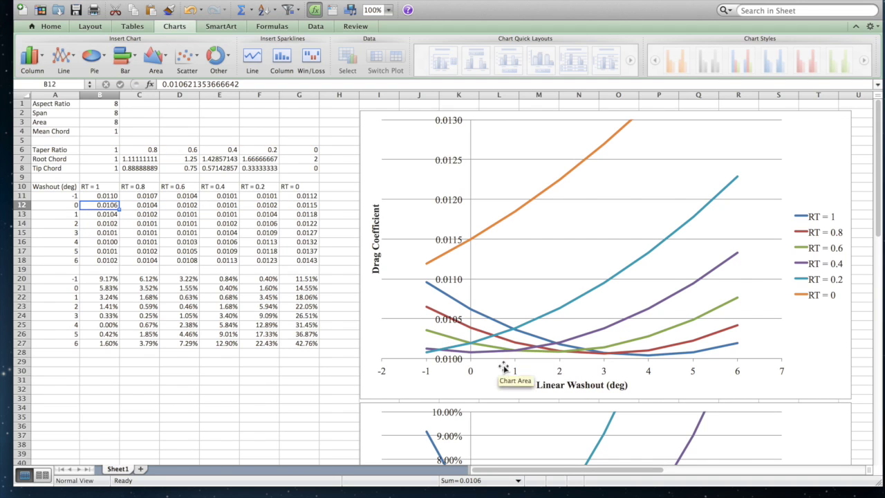
{"action": "mouse_move", "coordinate": [650, 361]}
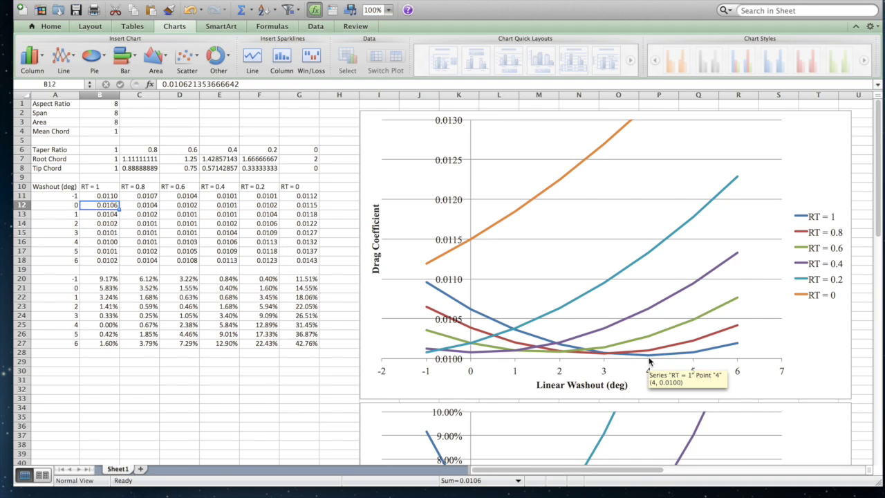